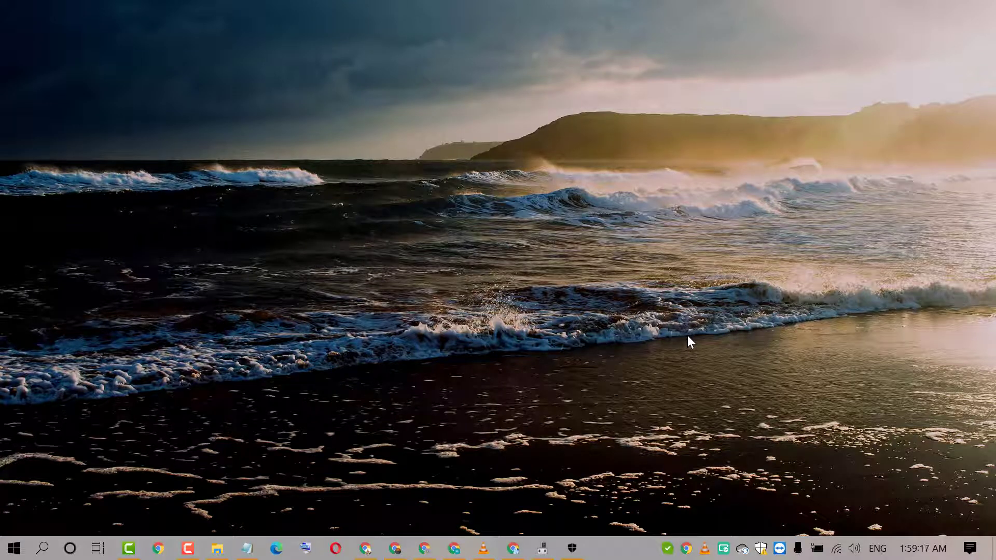
# Dismiss the tutorial note and open OneDrive Settings from the tray's Help & Settings menu
pyautogui.click(247, 549)
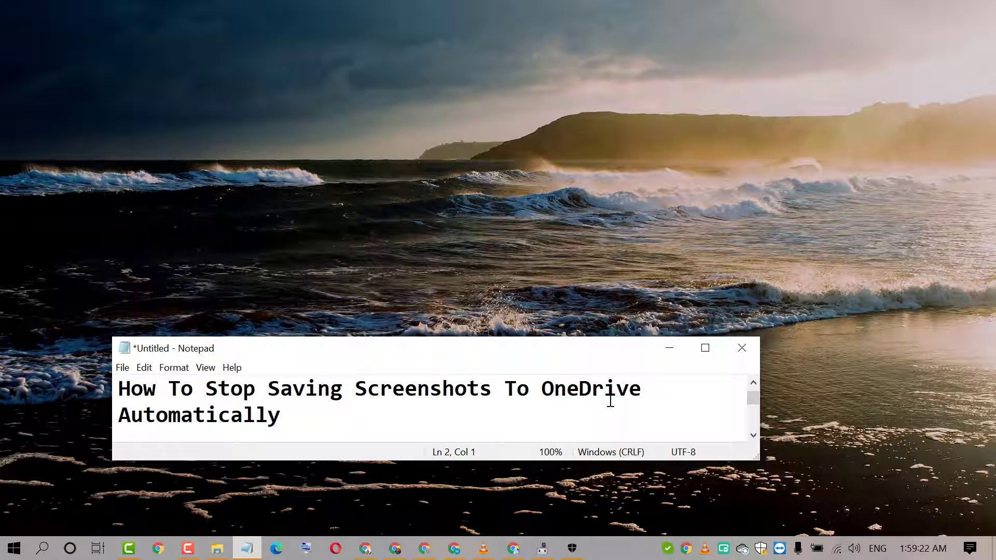
pyautogui.click(670, 348)
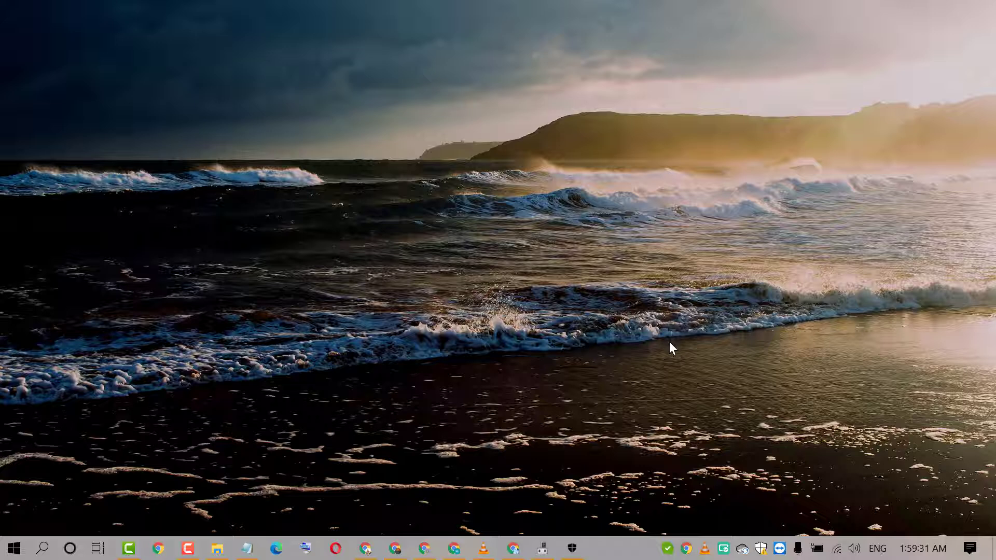
pyautogui.click(744, 554)
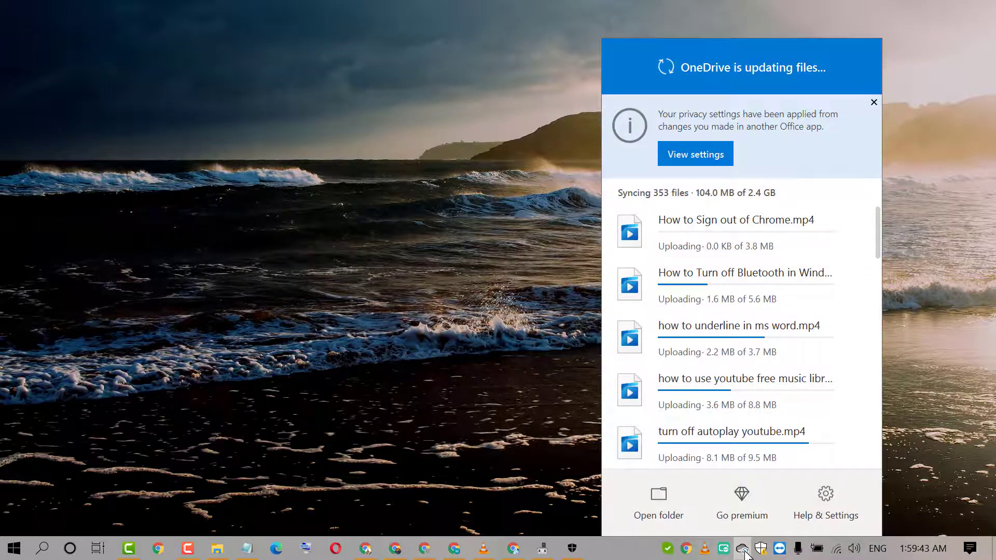
pyautogui.click(839, 504)
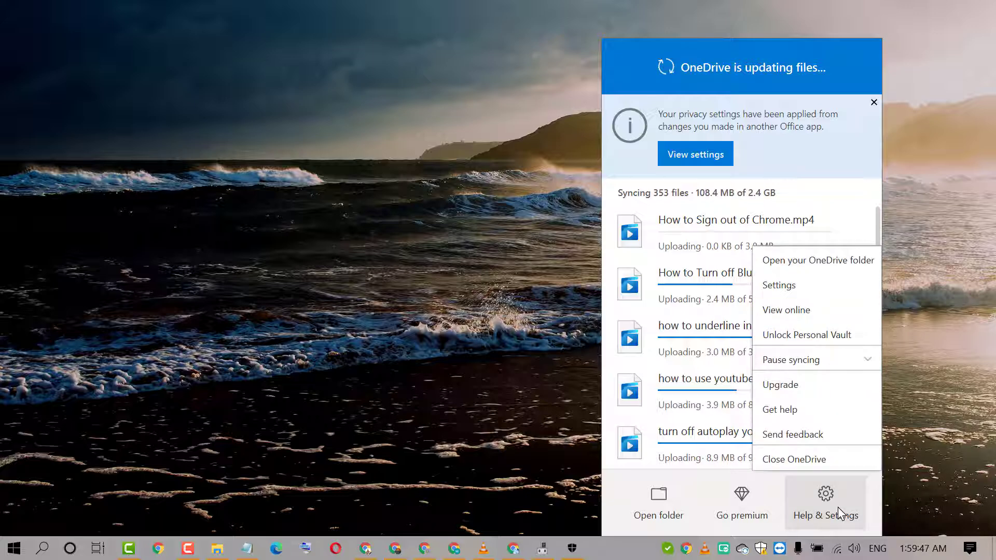
pyautogui.click(784, 288)
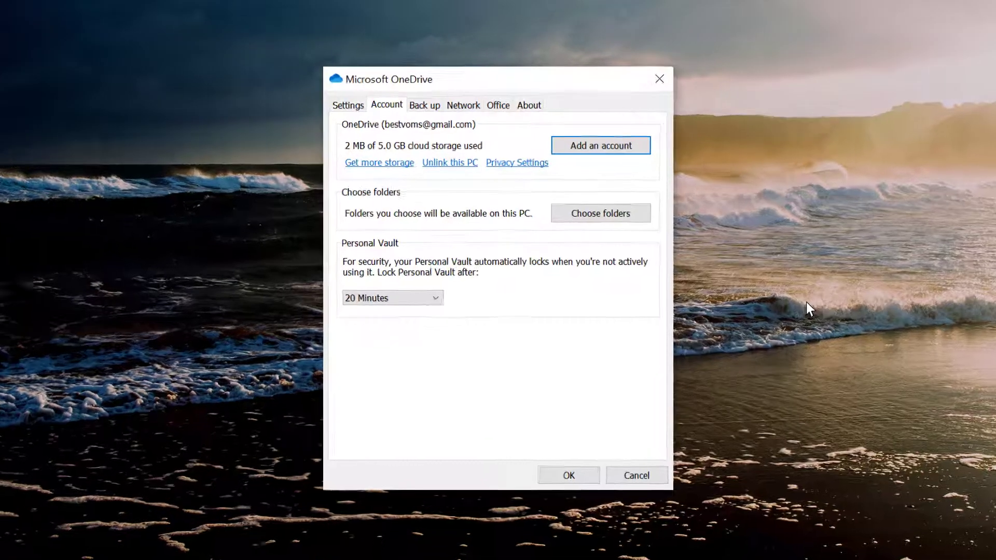
pyautogui.click(427, 107)
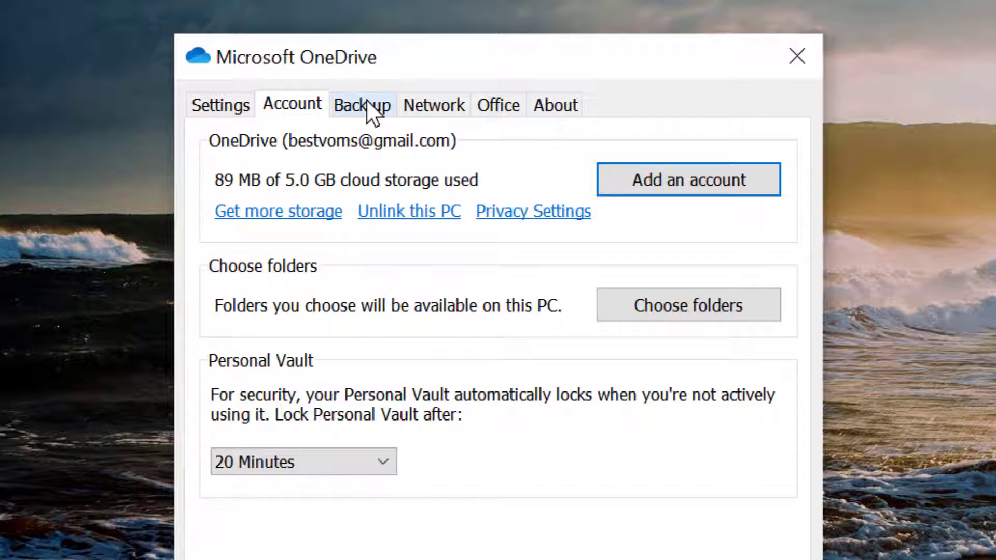
# On the Back up tab, uncheck 'Automatically save screenshots I capture to OneDrive'
pyautogui.click(367, 109)
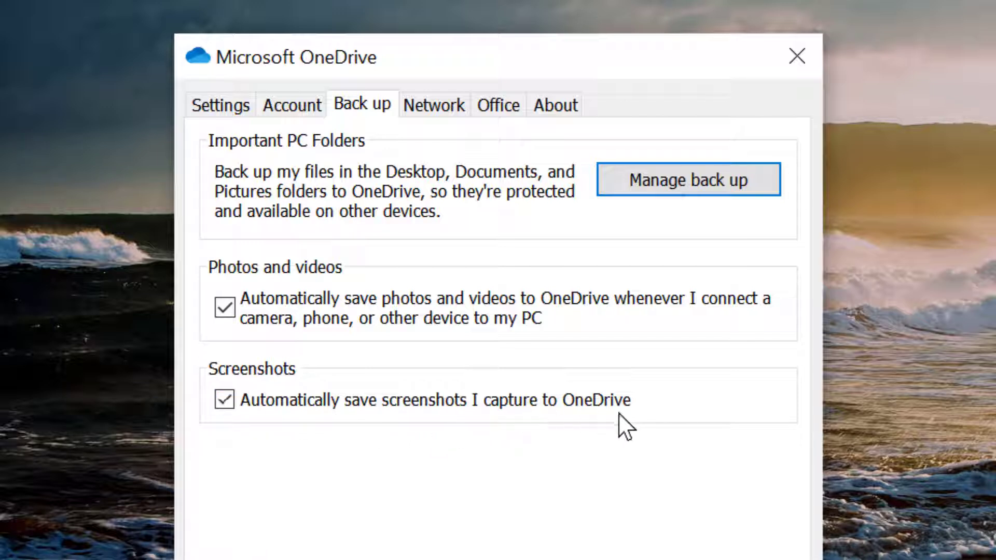
pyautogui.click(226, 401)
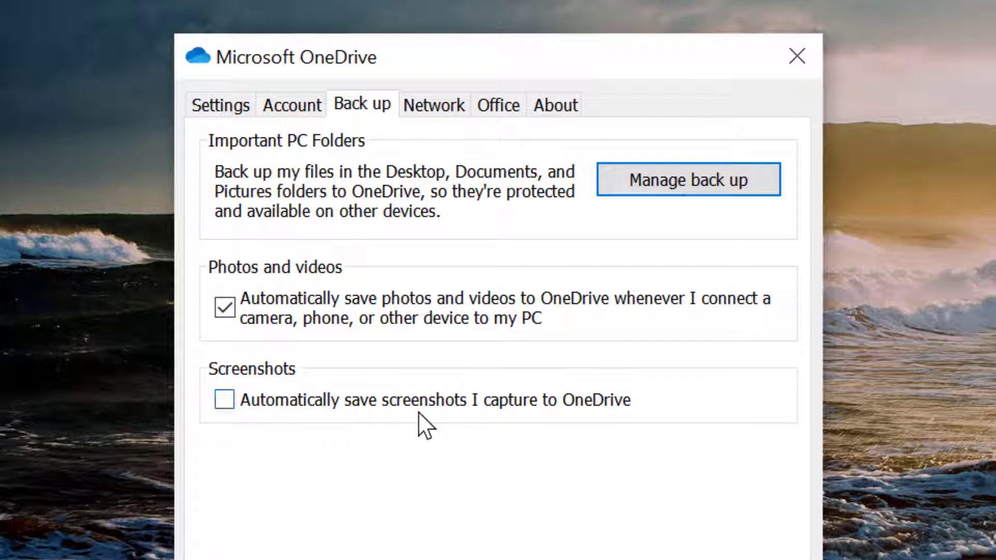